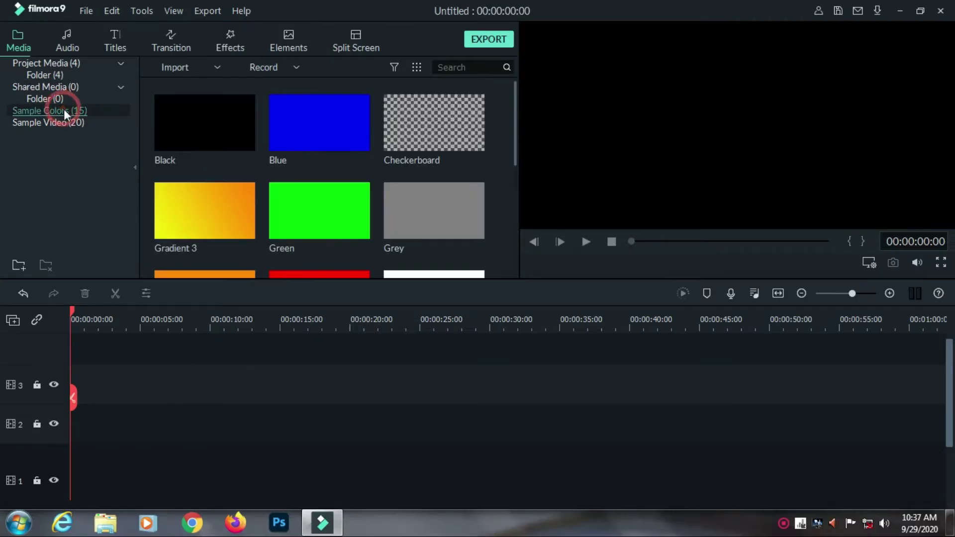
# Step: Add the Green sample color, the huracan-evo_2 image and a single copy of the lamborghini_huracan image in sequence on video track 1
pyautogui.click(319, 211)
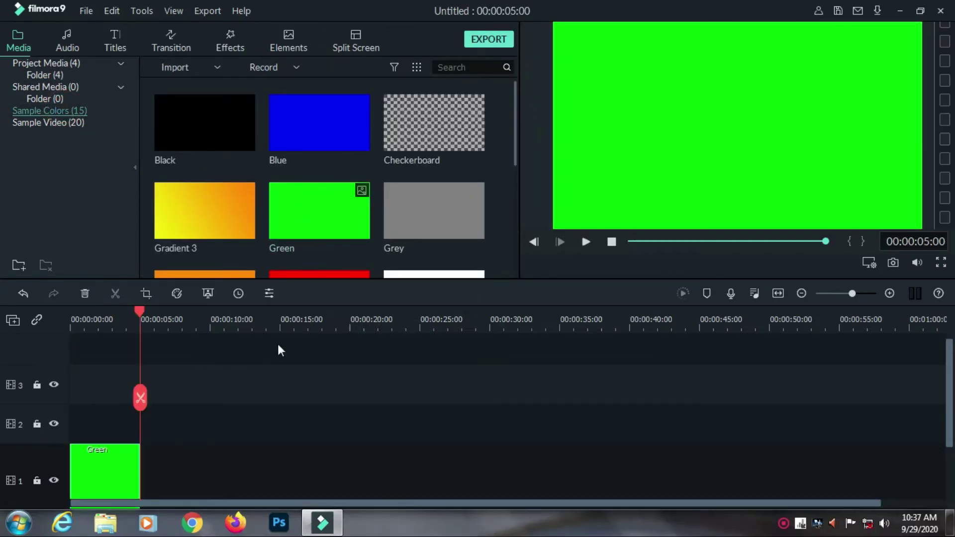
pyautogui.click(92, 63)
pyautogui.click(434, 123)
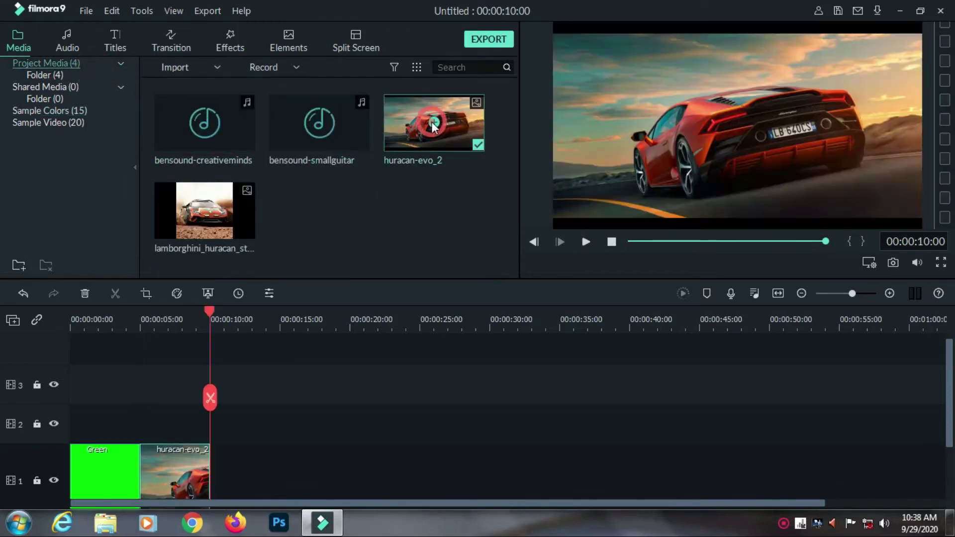
pyautogui.doubleClick(207, 213)
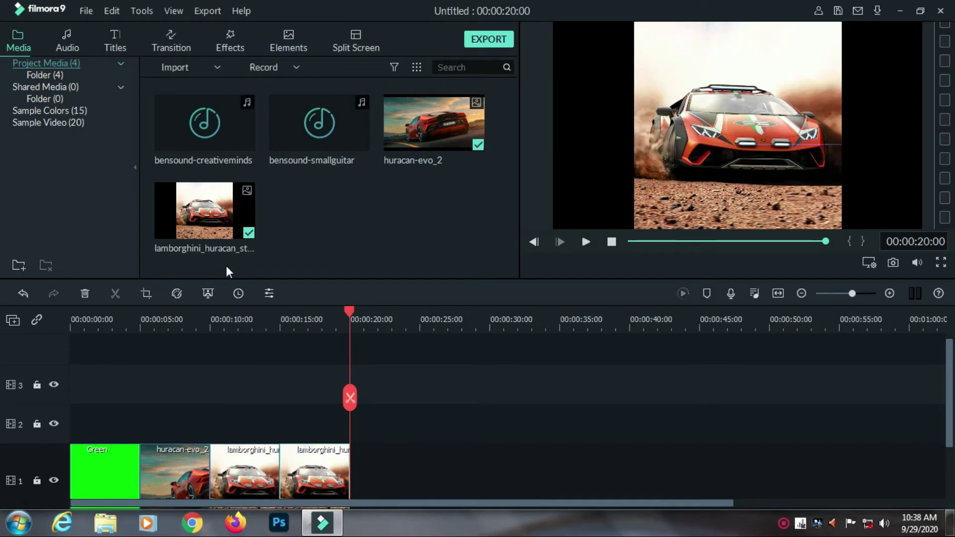
pyautogui.hotkey('ctrl', 'z')
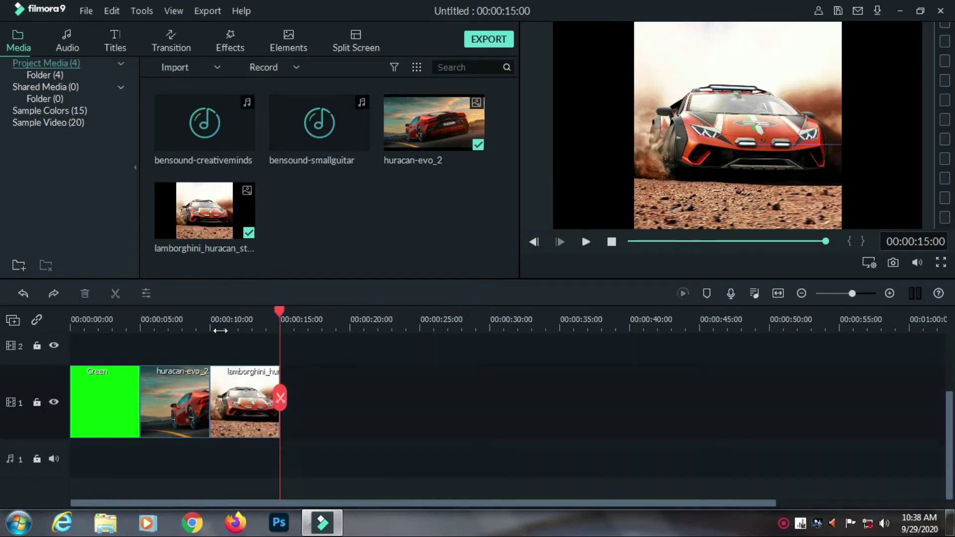
pyautogui.doubleClick(187, 402)
pyautogui.click(145, 341)
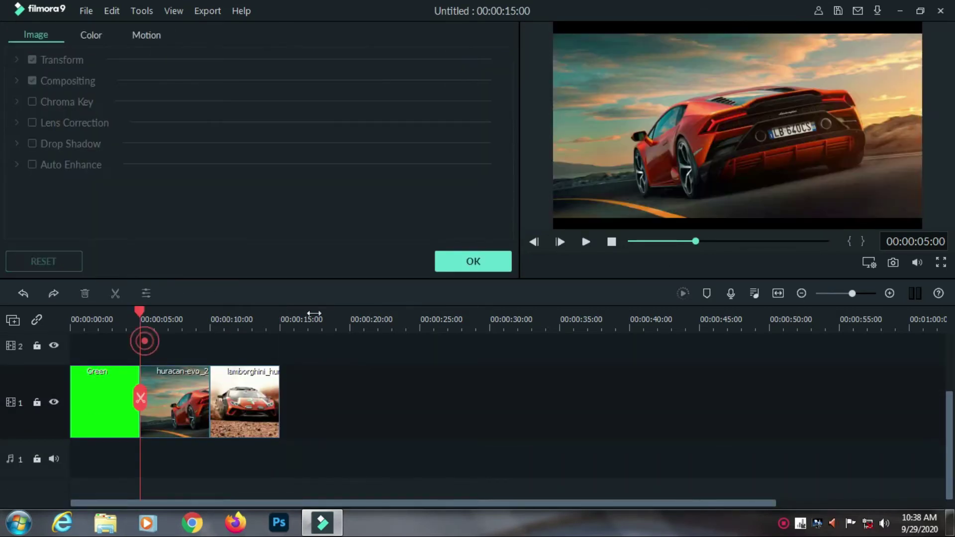
pyautogui.click(438, 261)
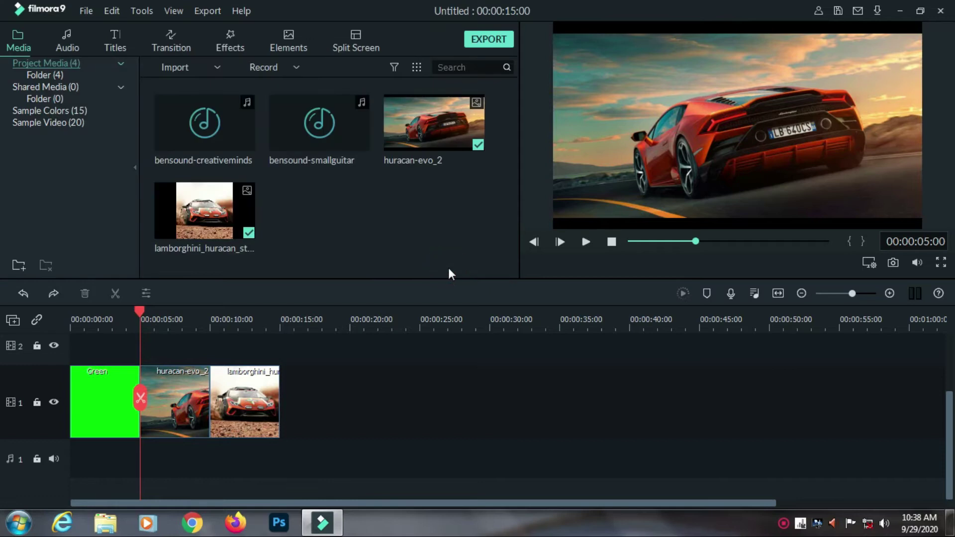
# Step: Stack the clips at the timeline's start, with huracan-evo_2 on video track 2 and lamborghini_huracan on track 3 above Green
pyautogui.click(171, 387)
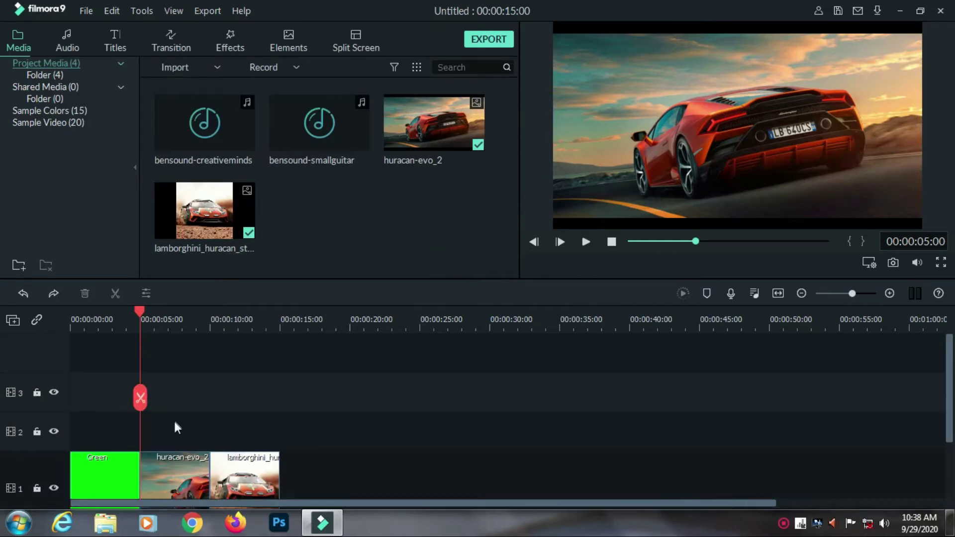
pyautogui.moveTo(179, 426); pyautogui.dragTo(112, 372)
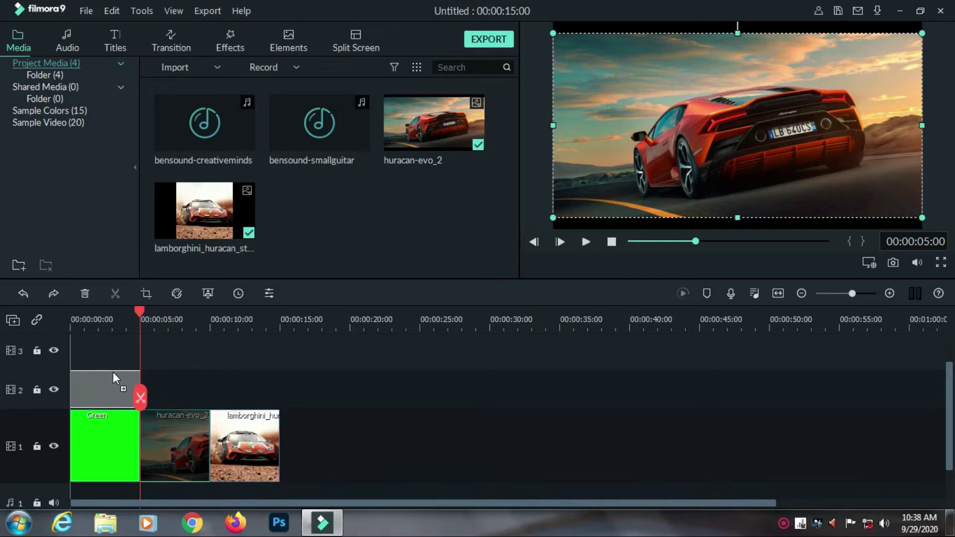
pyautogui.moveTo(252, 449); pyautogui.dragTo(118, 356)
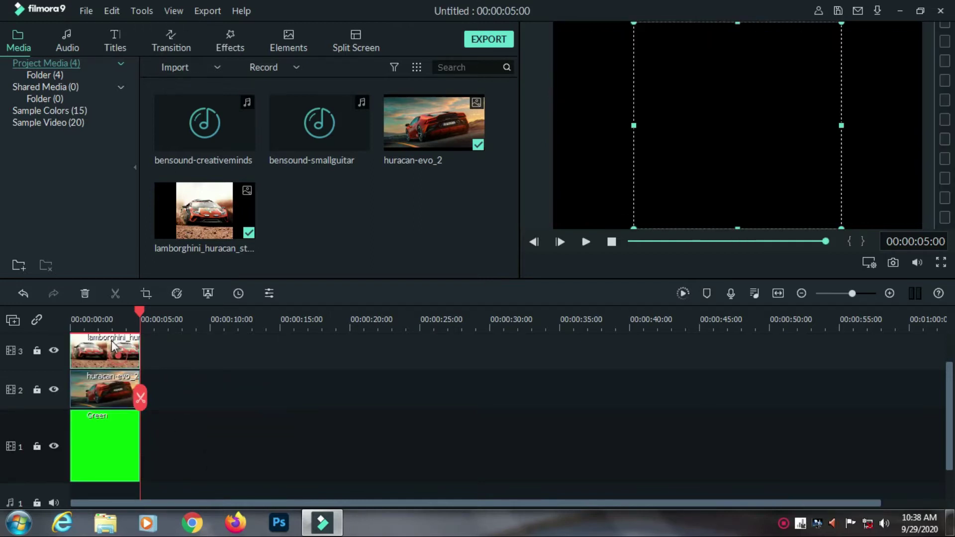
# Step: At about 2 seconds, shrink the lamborghini_huracan image to about half its size in the video frame
pyautogui.click(103, 322)
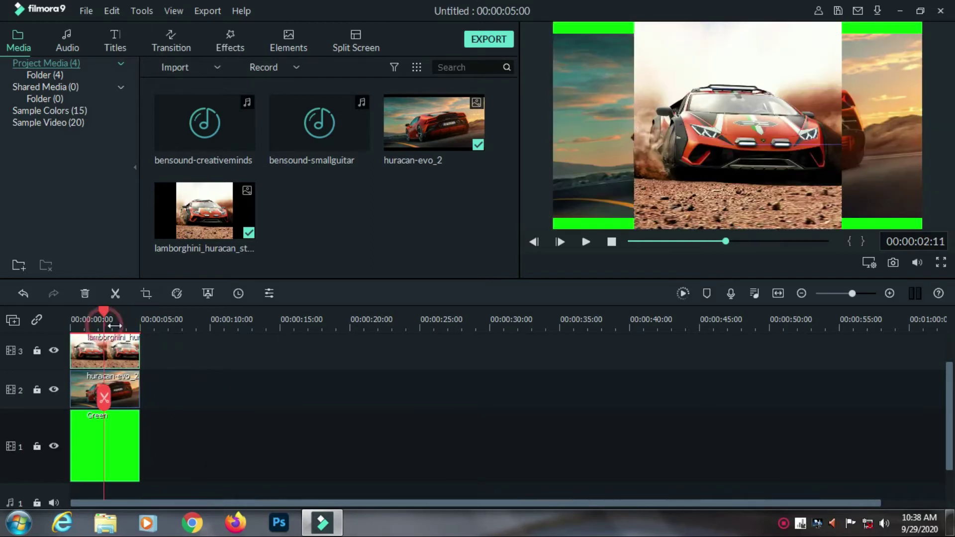
pyautogui.doubleClick(739, 115)
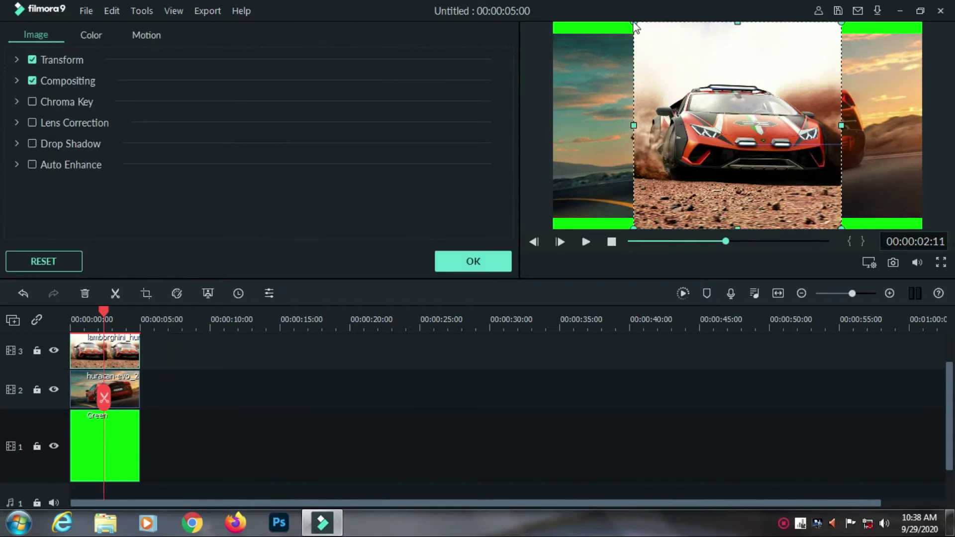
pyautogui.moveTo(673, 52); pyautogui.dragTo(709, 80)
# Step: Shrink huracan-evo_2 to about two-thirds size in the frame's upper-left corner and place lamborghini_huracan in the lower-right corner
pyautogui.click(708, 81)
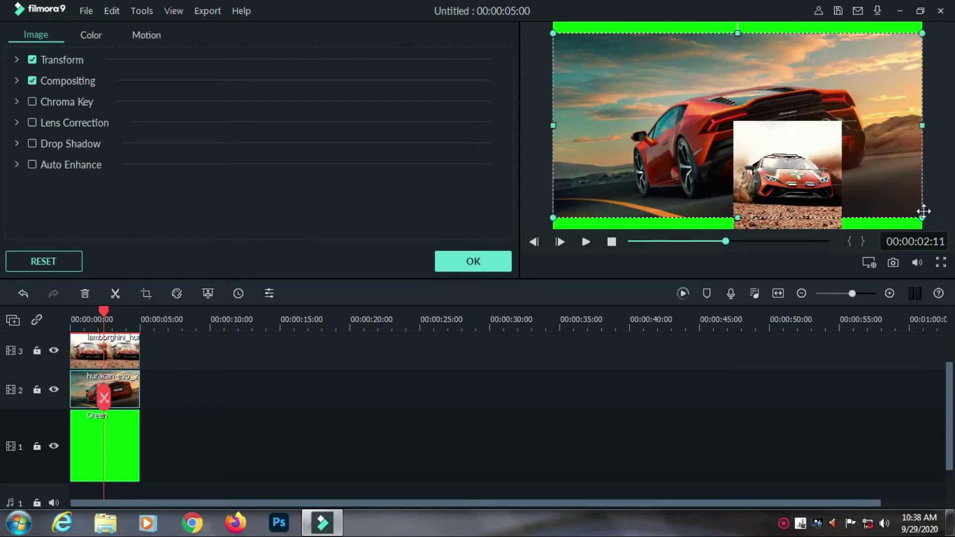
pyautogui.moveTo(916, 214); pyautogui.dragTo(829, 166)
pyautogui.click(749, 140)
pyautogui.moveTo(893, 196); pyautogui.dragTo(897, 196)
pyautogui.moveTo(735, 111); pyautogui.dragTo(721, 102)
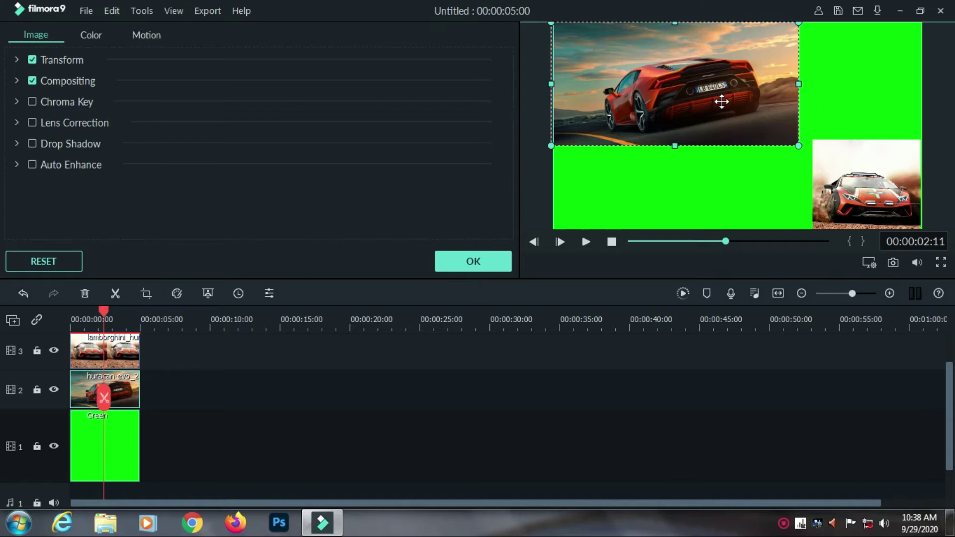
pyautogui.click(446, 267)
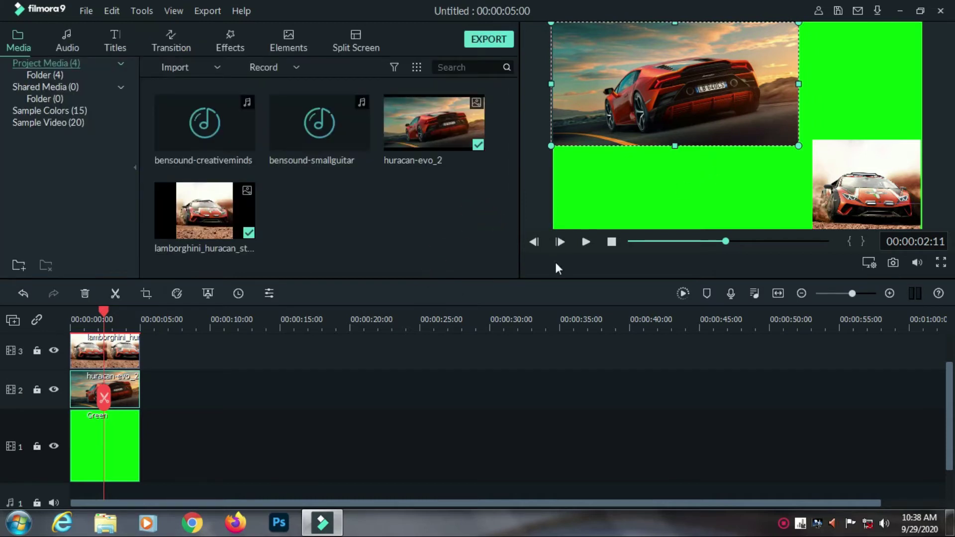
# Step: Select the Green, huracan-evo_2 and lamborghini_huracan clips in turn to compare each track with its layer in the preview
pyautogui.click(625, 183)
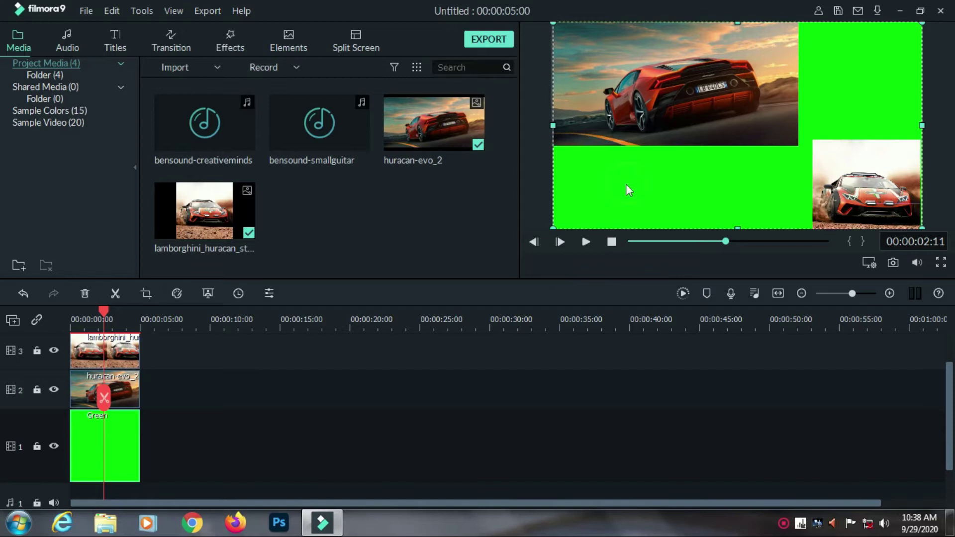
pyautogui.click(111, 402)
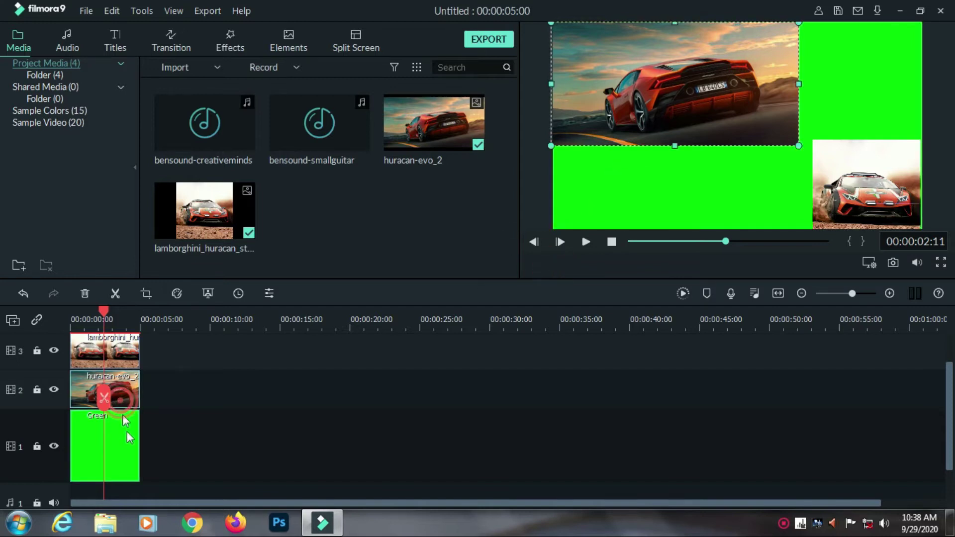
pyautogui.click(126, 431)
pyautogui.click(130, 355)
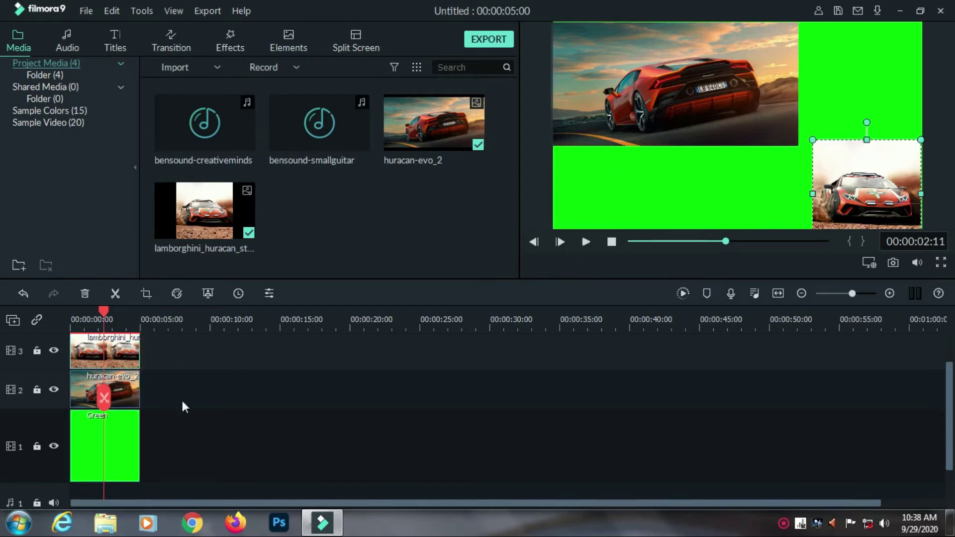
pyautogui.click(182, 398)
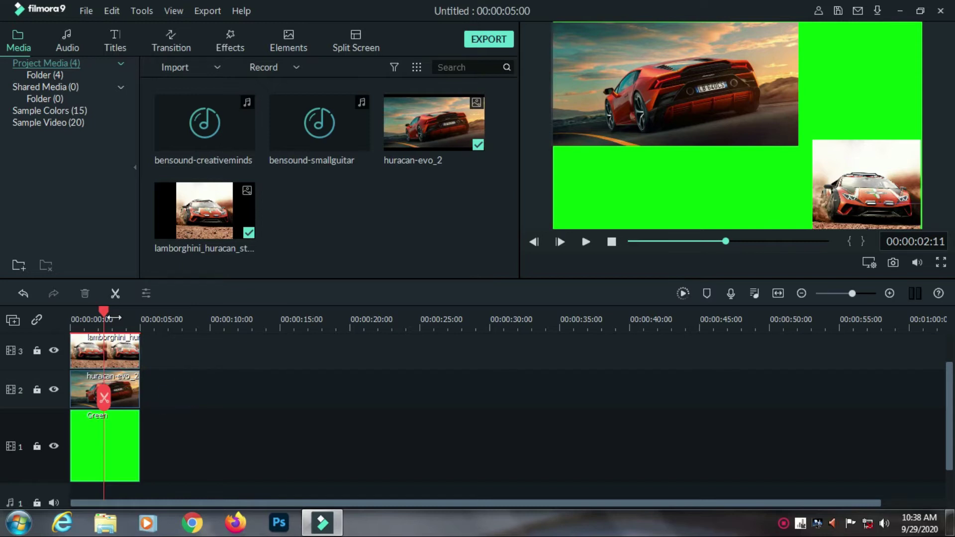
pyautogui.press('Delete')
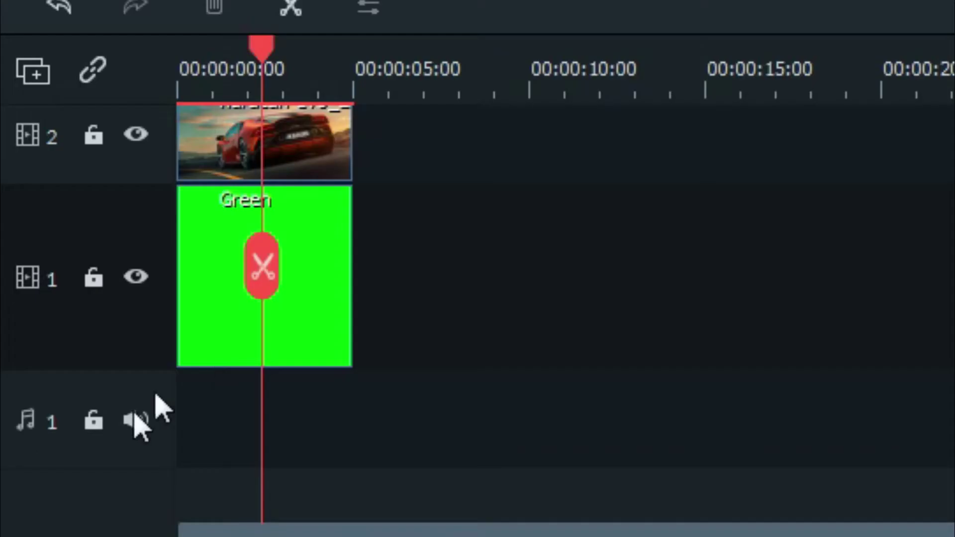
# Step: Add a second audio track to the timeline
pyautogui.rightClick(65, 442)
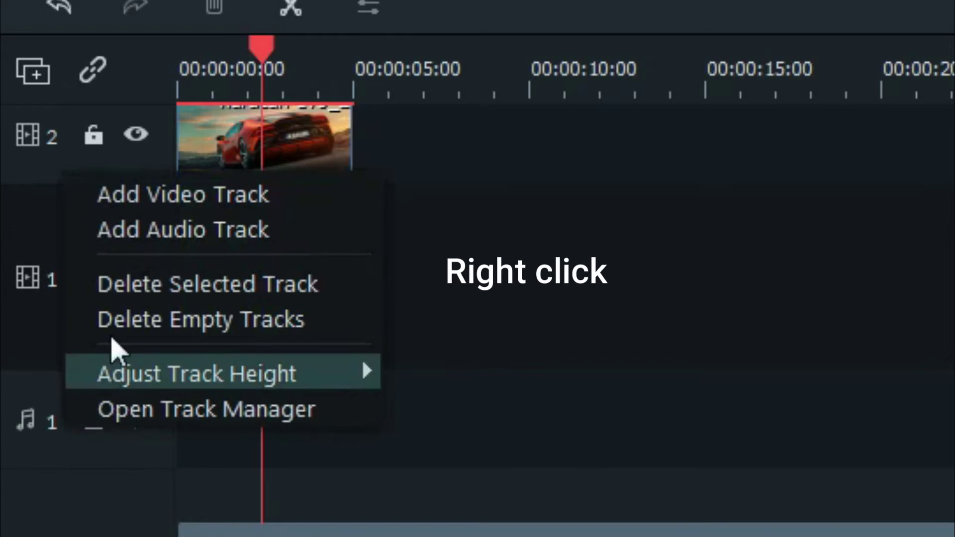
pyautogui.click(227, 247)
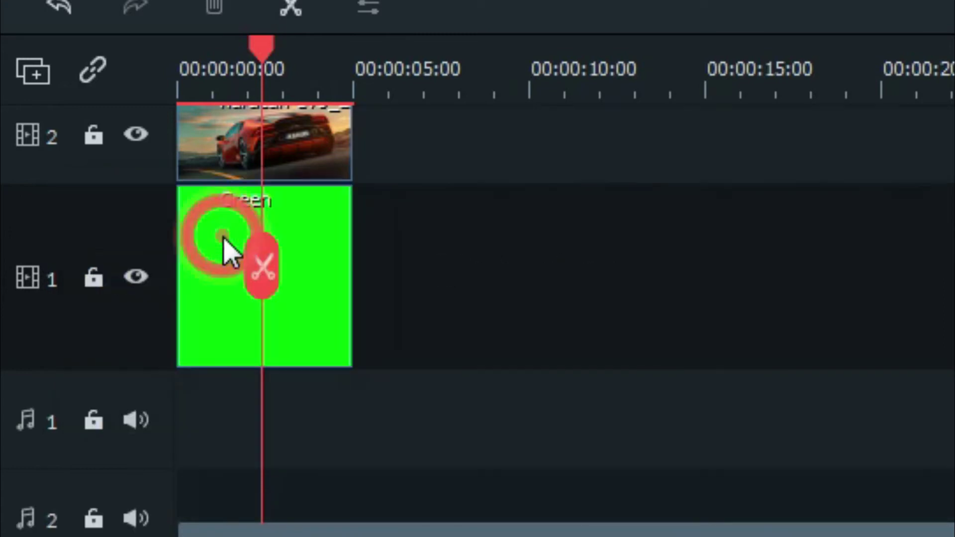
pyautogui.scroll(-2, 279, 281)
# Step: Add the bensound-creativeminds music at the start of audio track 1, followed by bensound-smallguitar on the same track
pyautogui.moveTo(260, 47); pyautogui.dragTo(178, 46)
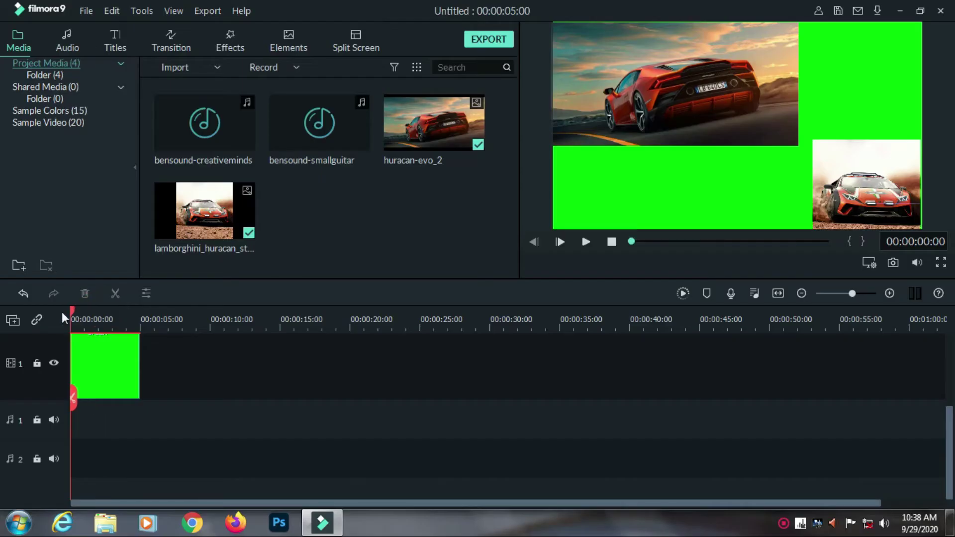
pyautogui.click(204, 122)
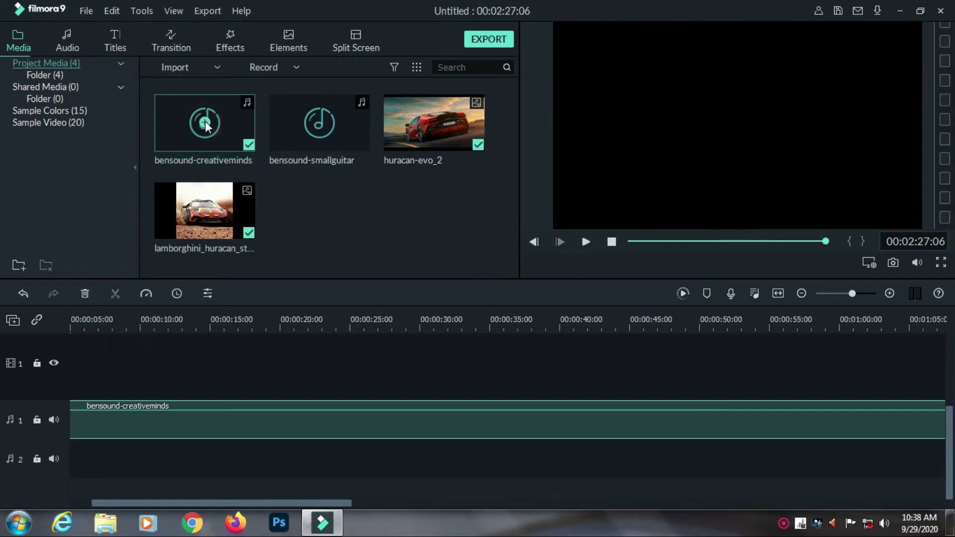
pyautogui.click(321, 123)
# Step: Move the bensound-smallguitar clip to audio track 2 and align it with the timeline's start
pyautogui.click(282, 416)
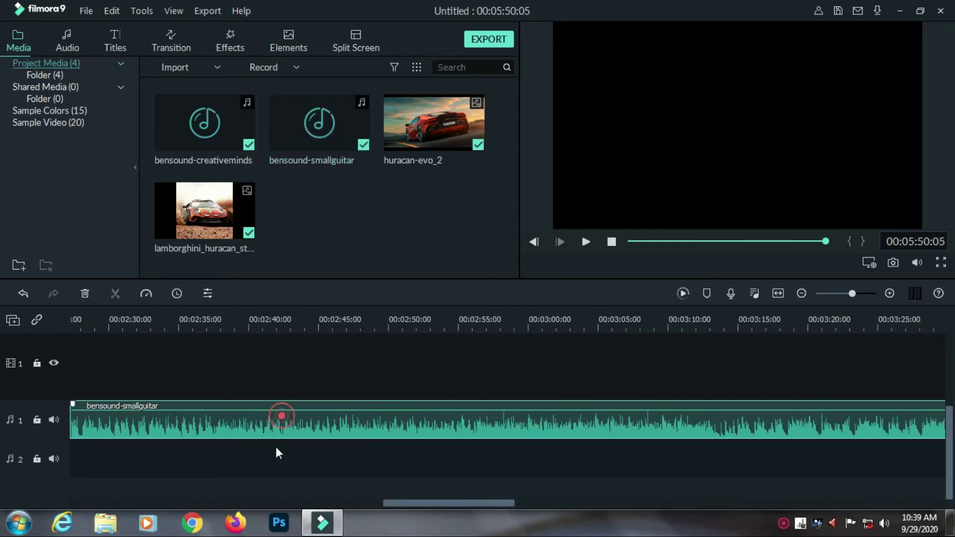
pyautogui.click(468, 259)
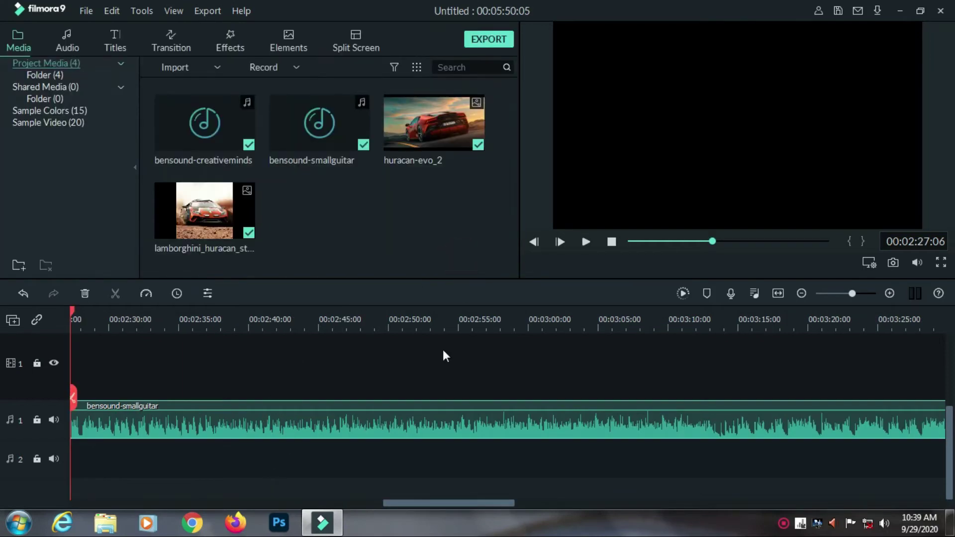
pyautogui.moveTo(373, 435); pyautogui.dragTo(366, 459)
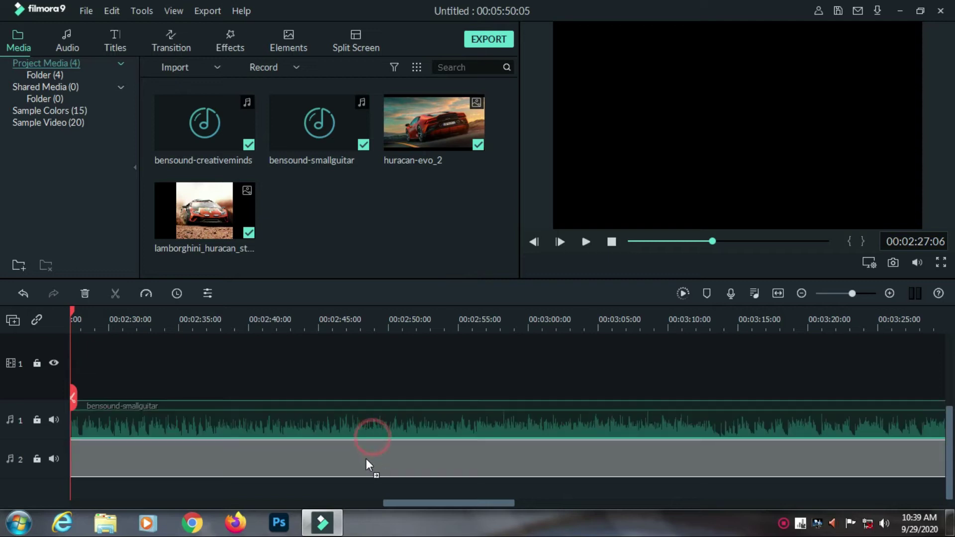
pyautogui.moveTo(117, 455); pyautogui.dragTo(57, 449)
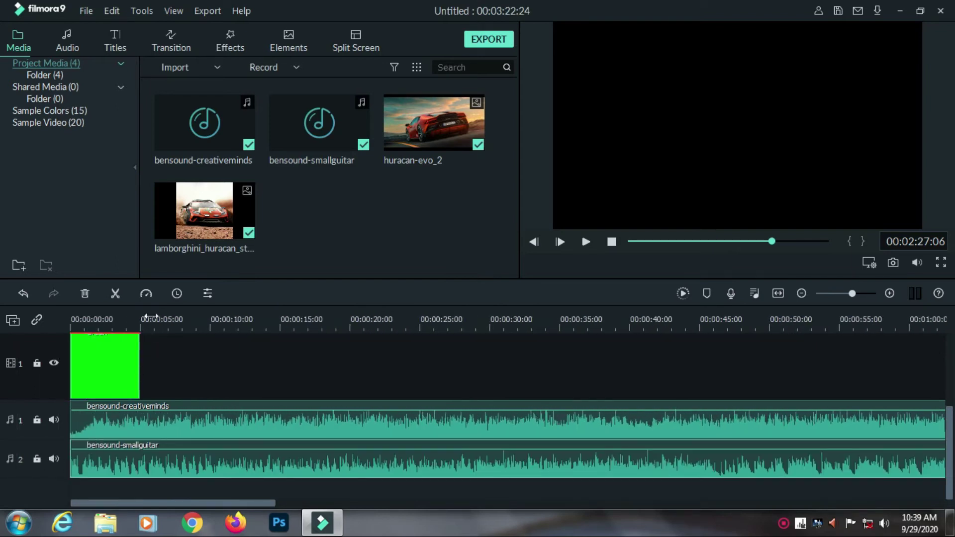
# Step: Split both music clips at 00:00:05:06, just after the end of the Green clip
pyautogui.moveTo(137, 317); pyautogui.dragTo(143, 312)
pyautogui.click(144, 398)
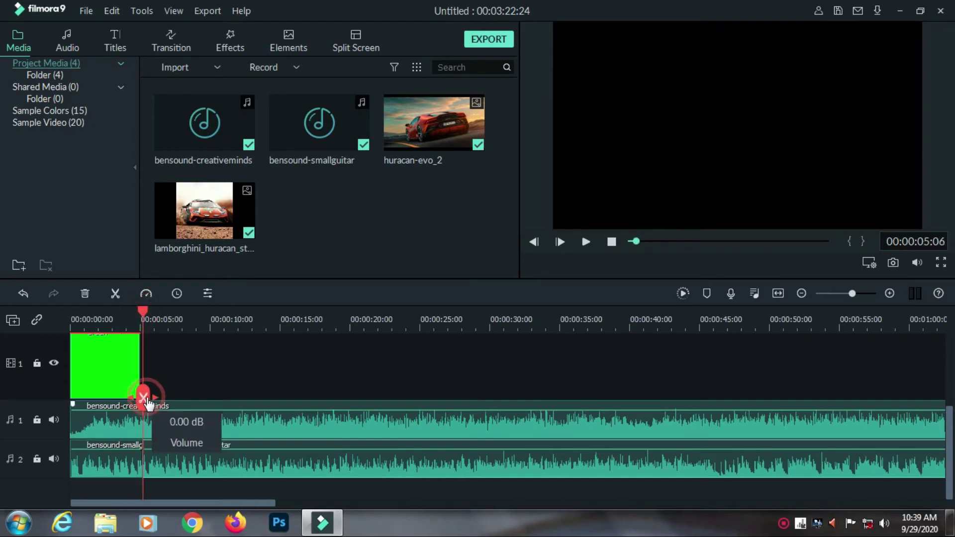
pyautogui.click(143, 398)
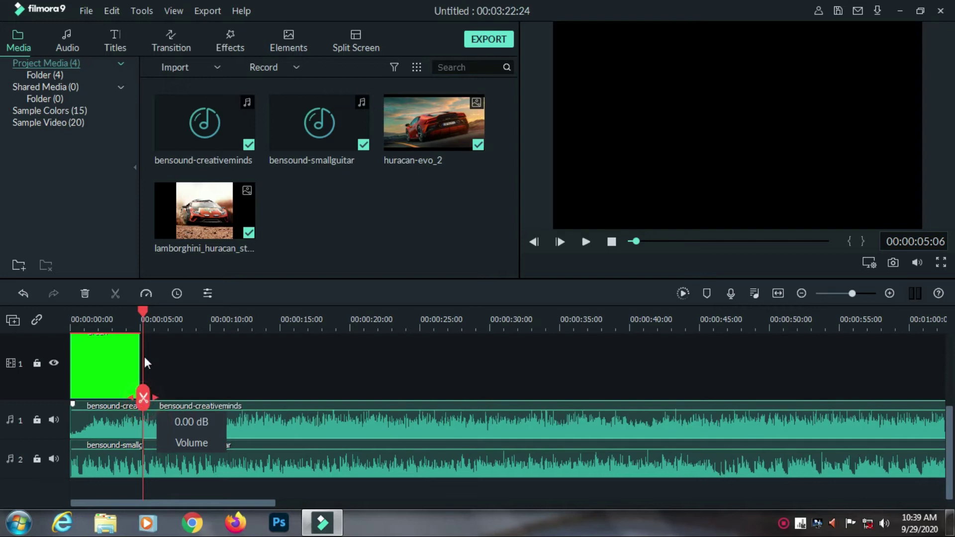
# Step: Split the bensound-smallguitar clip on audio track 2 again at 00:00:10:22
pyautogui.moveTo(143, 314); pyautogui.dragTo(223, 334)
pyautogui.click(212, 337)
pyautogui.click(248, 456)
pyautogui.click(221, 397)
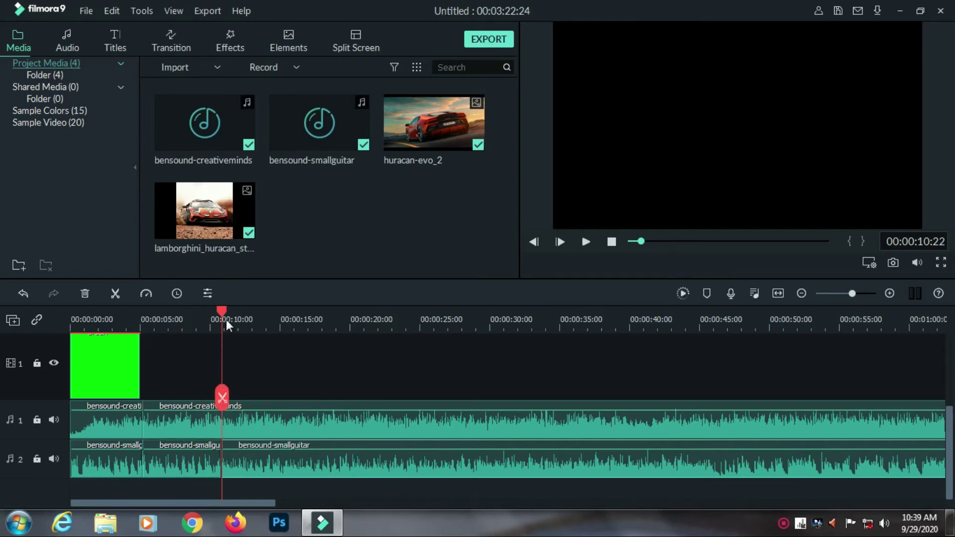
# Step: Split the bensound-creativeminds clip on audio track 1 at 00:00:10:20, near the second cut on track 2
pyautogui.moveTo(223, 311); pyautogui.dragTo(231, 313)
pyautogui.scroll(2, 303, 335)
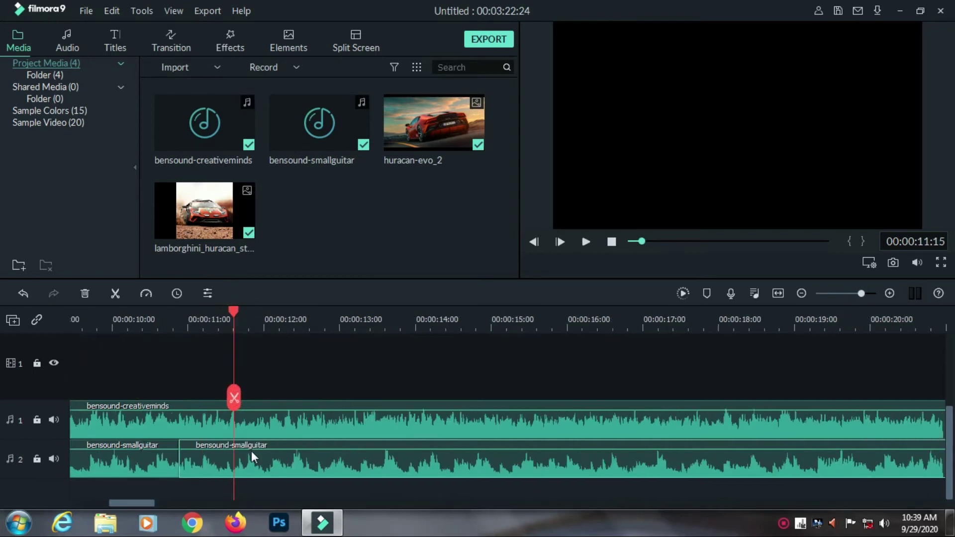
pyautogui.click(802, 294)
pyautogui.click(802, 294)
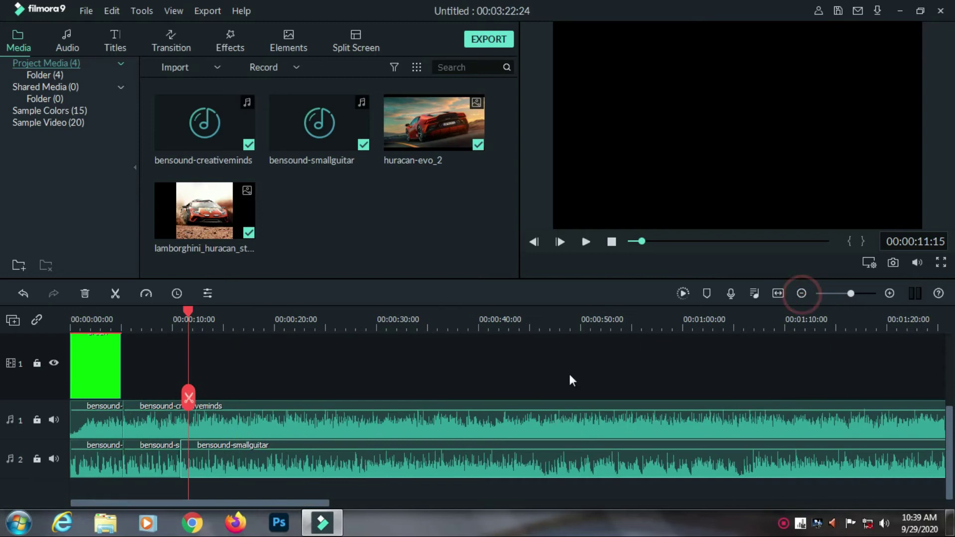
pyautogui.moveTo(189, 307); pyautogui.dragTo(181, 315)
pyautogui.click(204, 431)
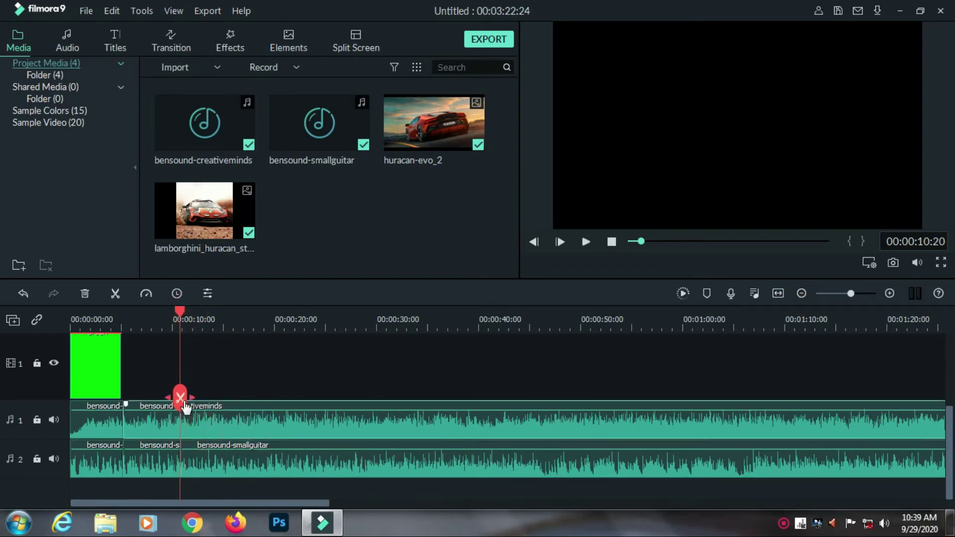
# Step: Delete the bensound-smallguitar segment between the two cuts on audio track 2
pyautogui.click(156, 460)
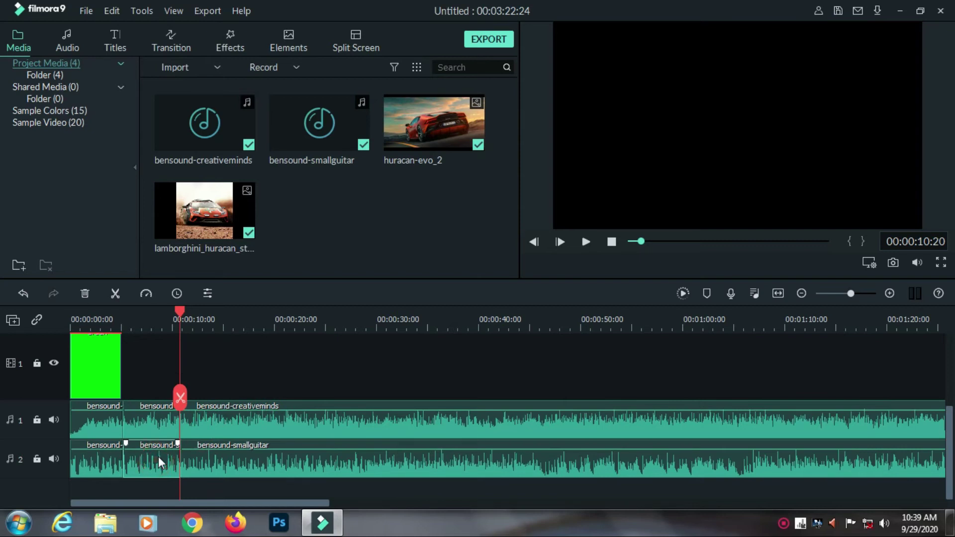
pyautogui.press('Delete')
pyautogui.click(108, 426)
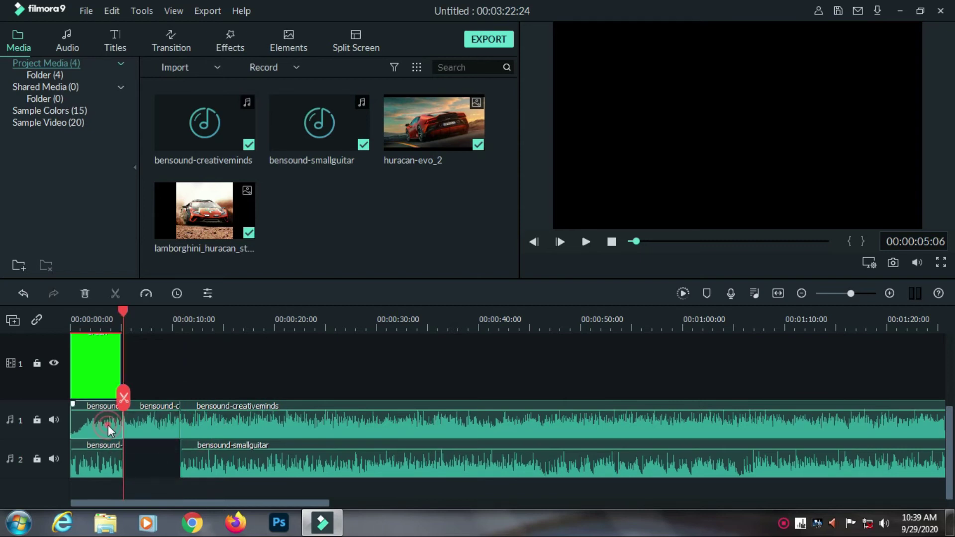
pyautogui.hotkey('shift', 'Delete')
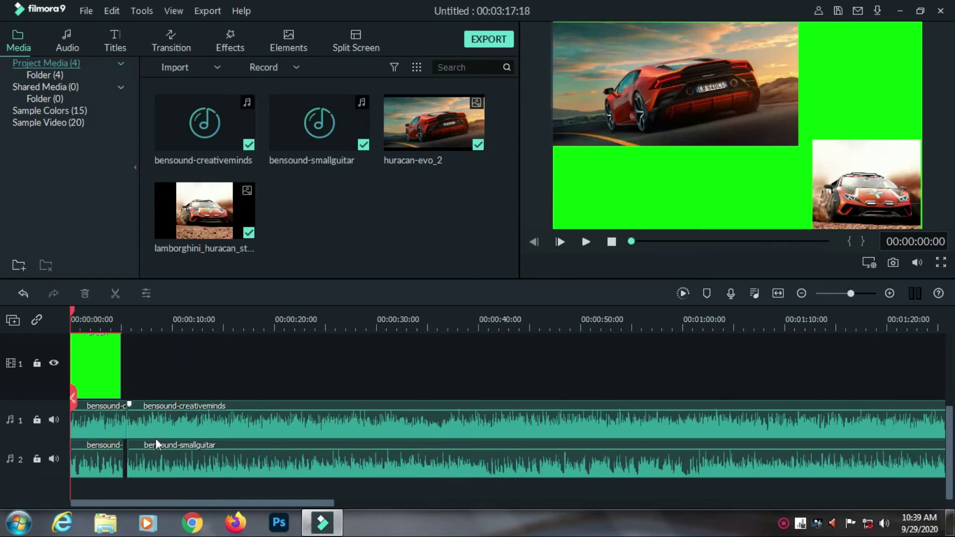
pyautogui.hotkey('ctrl', 'z')
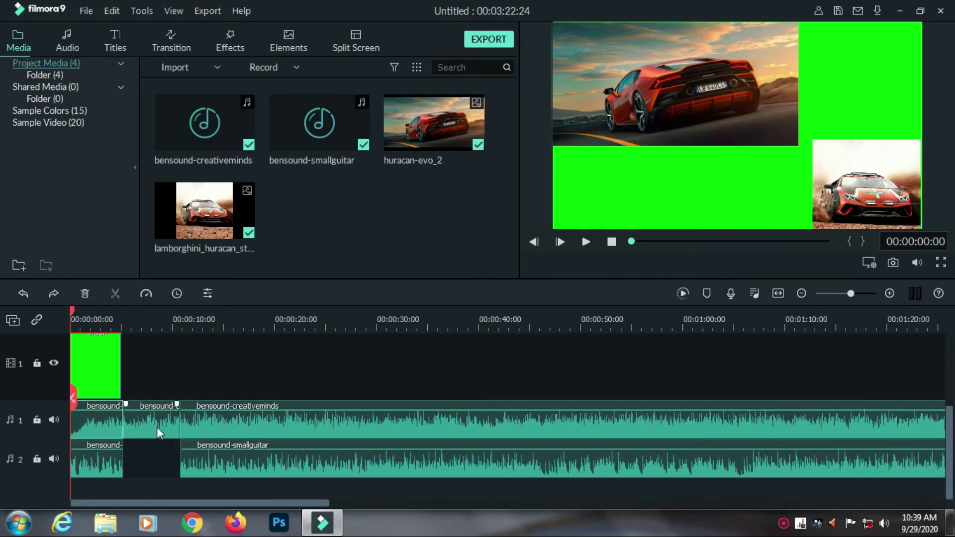
# Step: Delete the long trailing segments of both music clips after the second cut on audio tracks 1 and 2
pyautogui.click(216, 423)
pyautogui.press('Delete')
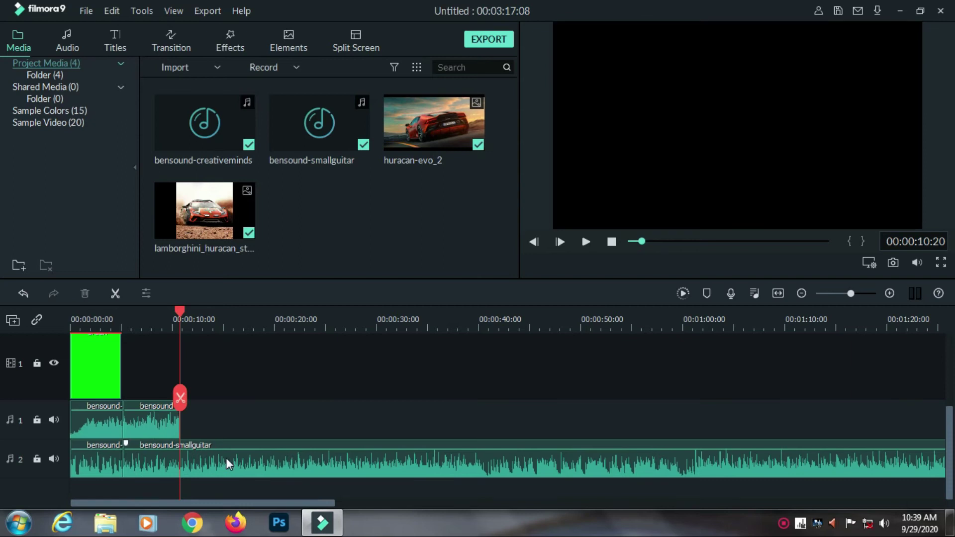
pyautogui.click(226, 458)
pyautogui.press('Delete')
# Step: Delete the opening bensound-creativeminds segment on audio track 1 and move the remaining segment to start where the bensound-smallguitar clip ends
pyautogui.click(109, 424)
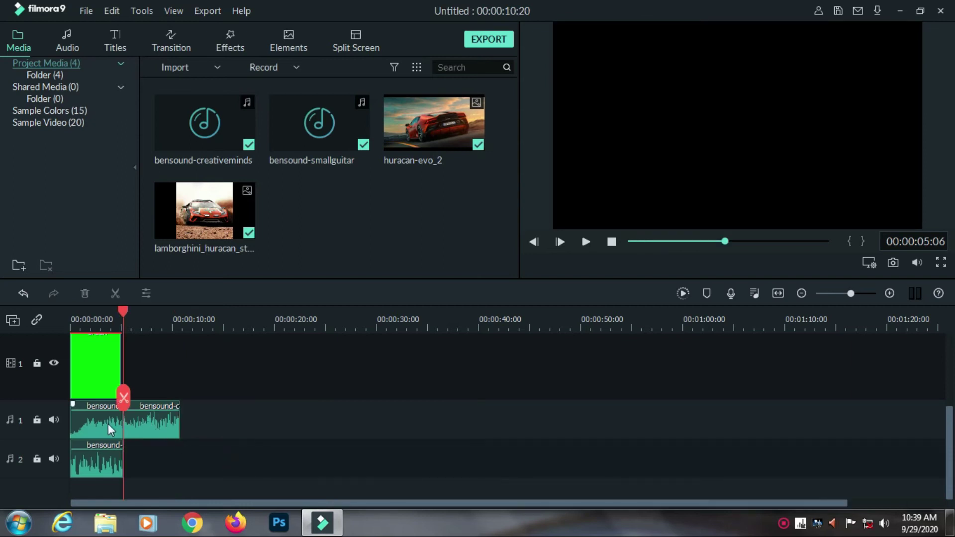
pyautogui.press('Delete')
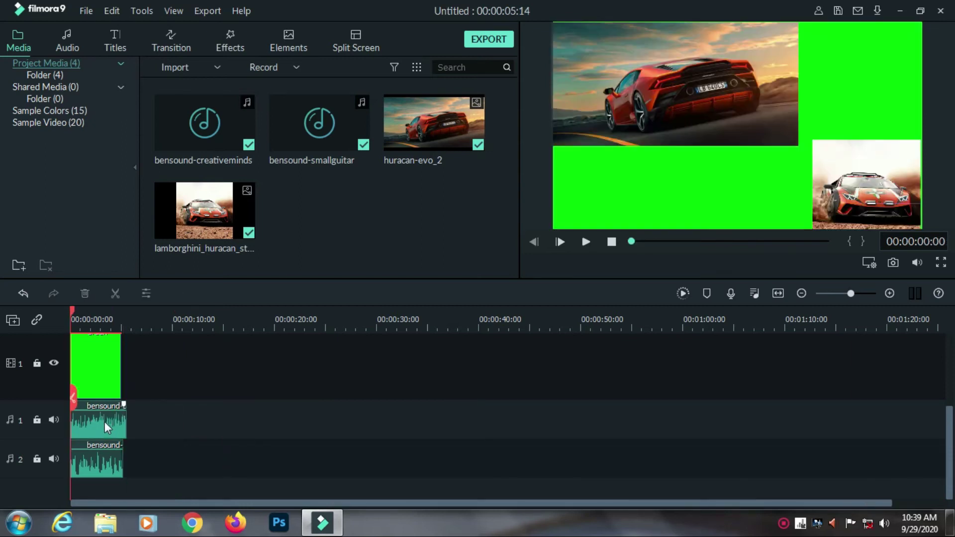
pyautogui.doubleClick(105, 422)
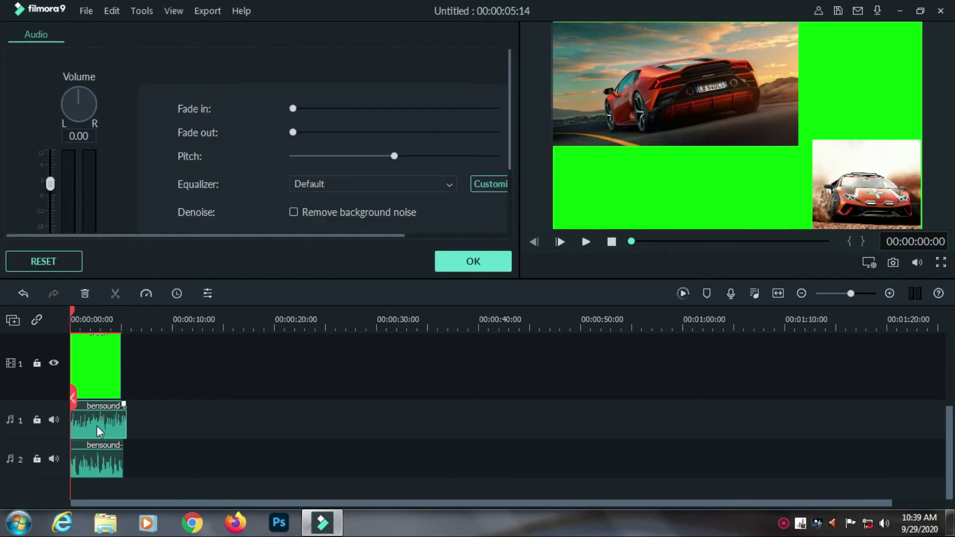
pyautogui.moveTo(110, 419); pyautogui.dragTo(158, 423)
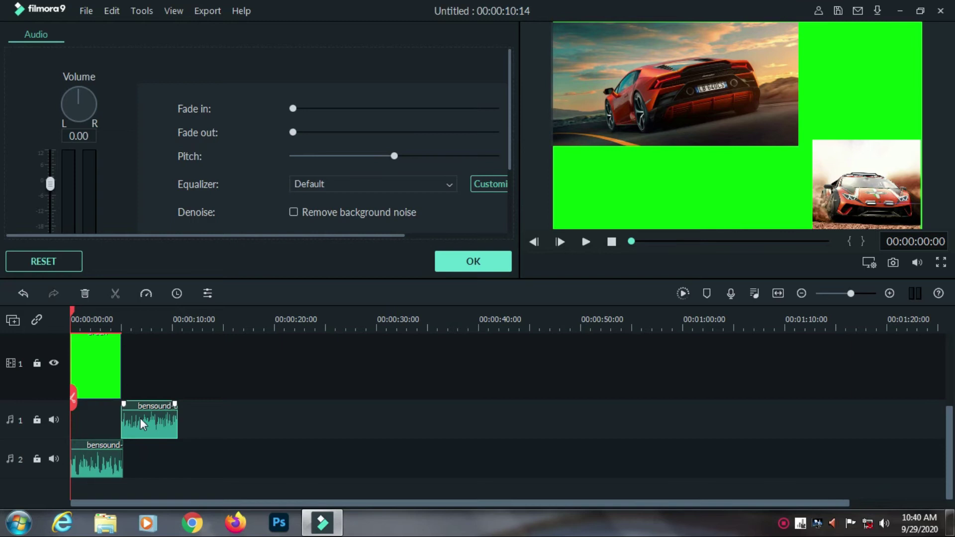
pyautogui.click(139, 418)
pyautogui.moveTo(150, 422); pyautogui.dragTo(163, 423)
pyautogui.click(472, 260)
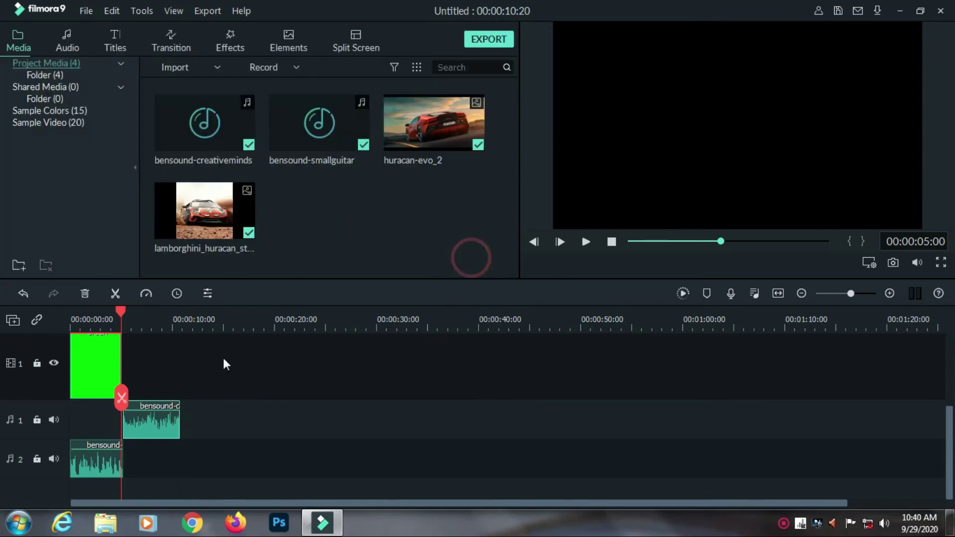
# Step: Extend the Green clip on video track 1 to the end of the bensound-creativeminds segment
pyautogui.scroll(3, 229, 356)
pyautogui.moveTo(121, 310); pyautogui.dragTo(53, 311)
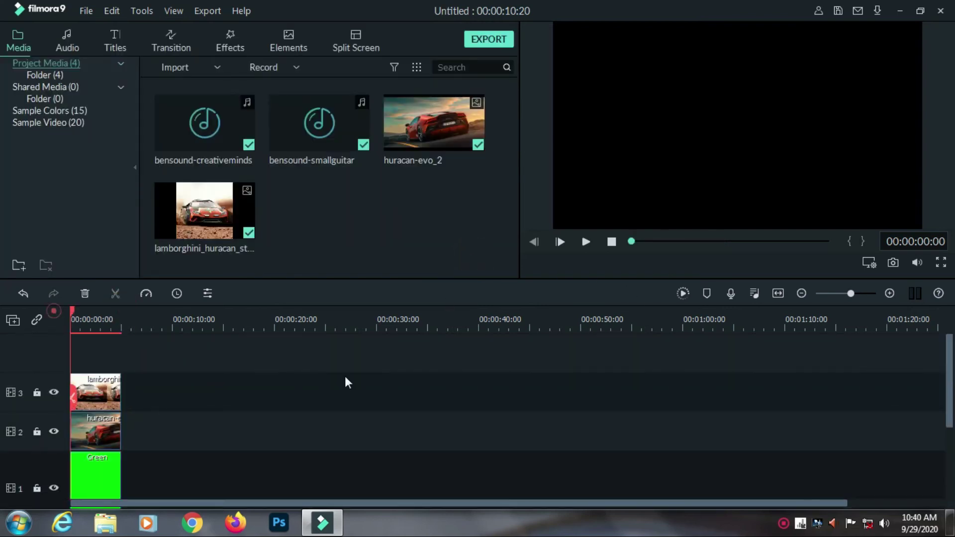
pyautogui.scroll(-2, 217, 411)
pyautogui.click(103, 395)
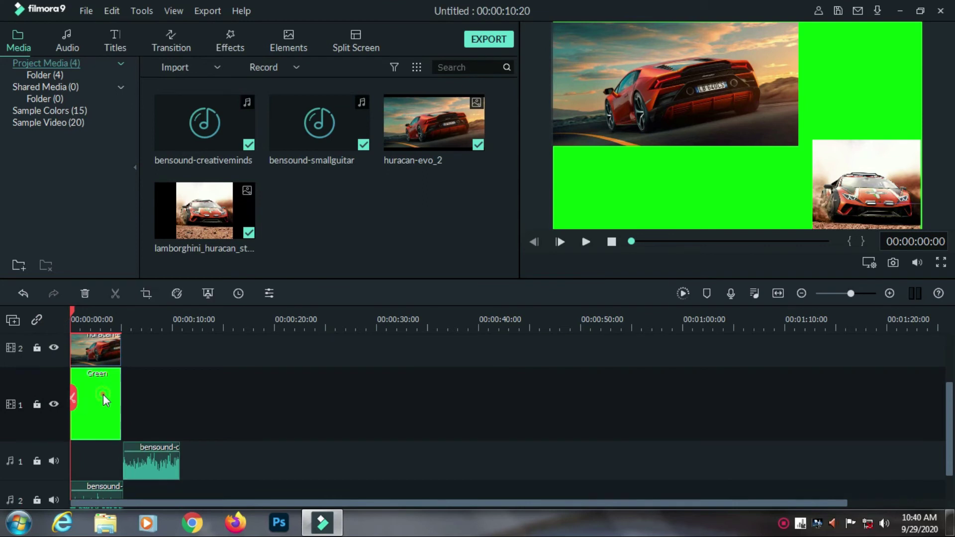
pyautogui.doubleClick(119, 398)
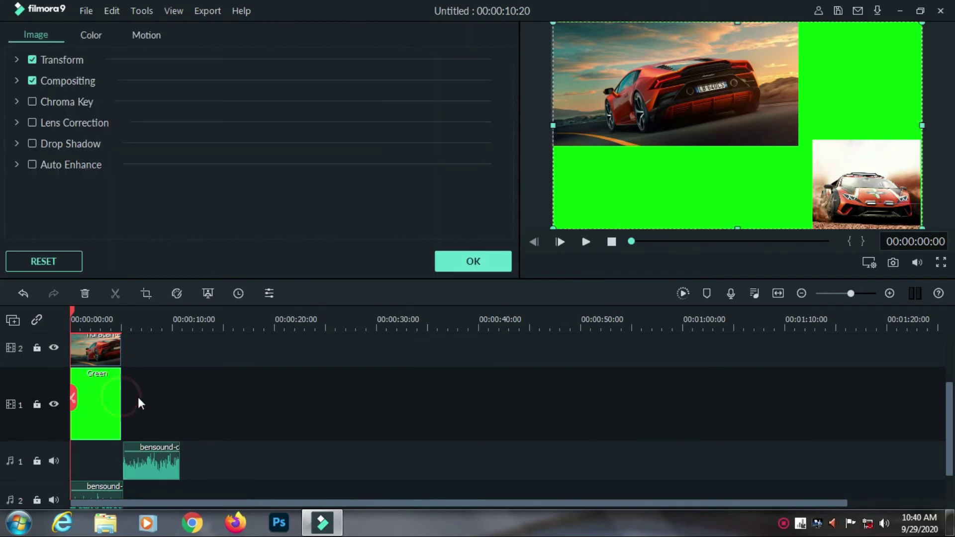
pyautogui.click(128, 405)
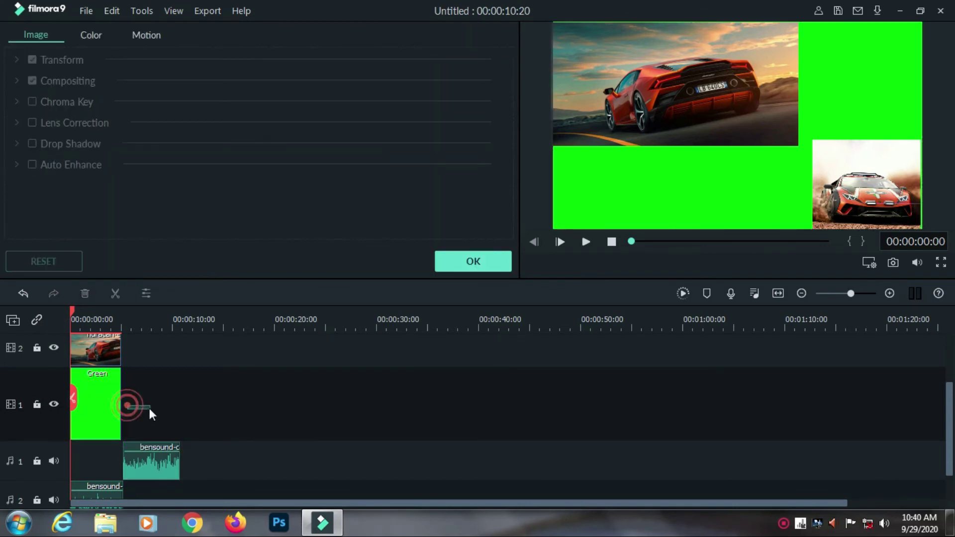
pyautogui.click(115, 407)
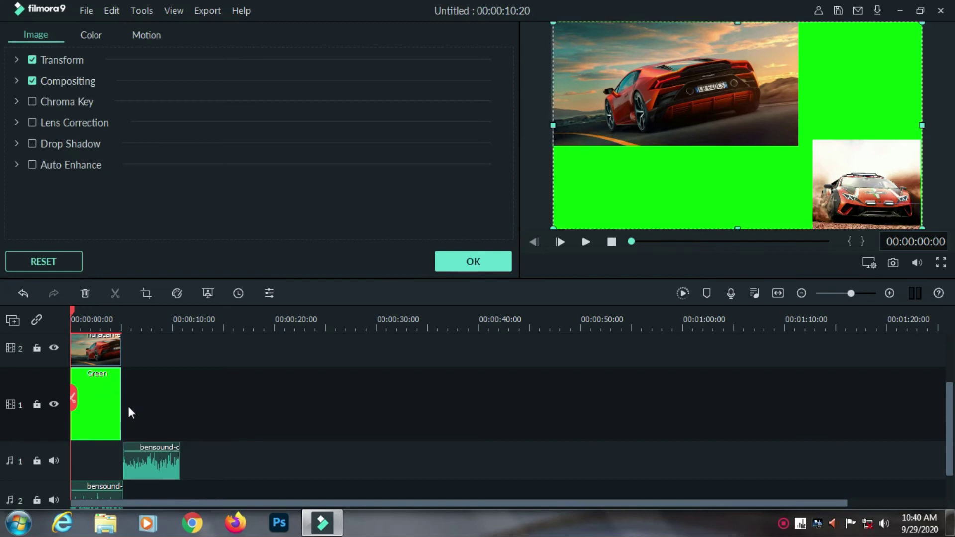
pyautogui.moveTo(123, 403); pyautogui.dragTo(183, 412)
pyautogui.moveTo(183, 412); pyautogui.dragTo(183, 412)
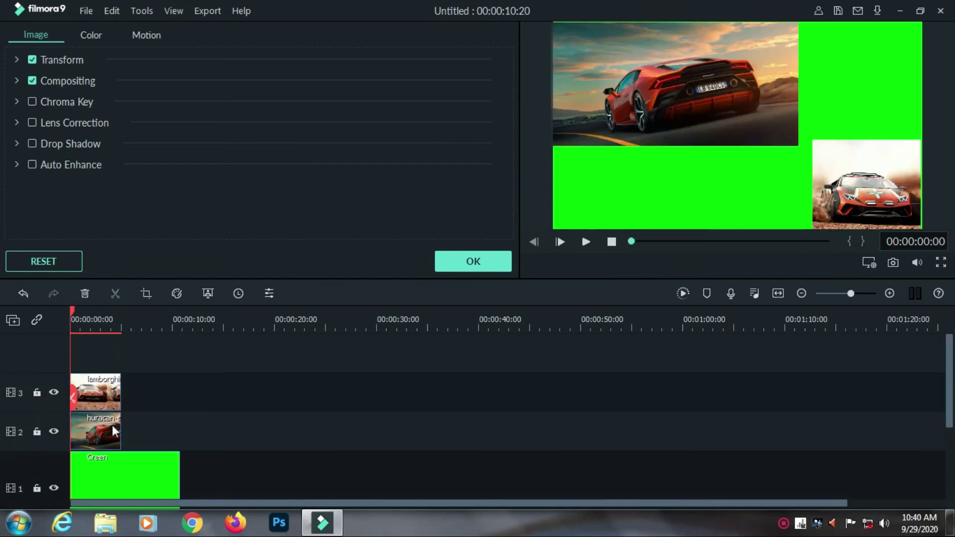
# Step: Extend the huracan-evo_2 and lamborghini image clips on video tracks 2 and 3 to the end of the Green clip
pyautogui.moveTo(121, 427); pyautogui.dragTo(180, 437)
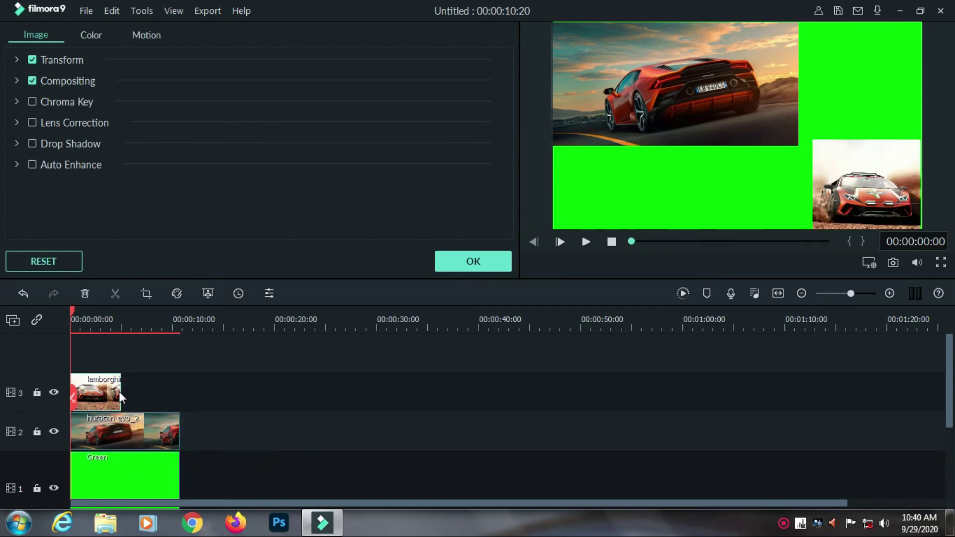
pyautogui.moveTo(122, 392); pyautogui.dragTo(180, 397)
pyautogui.click(473, 261)
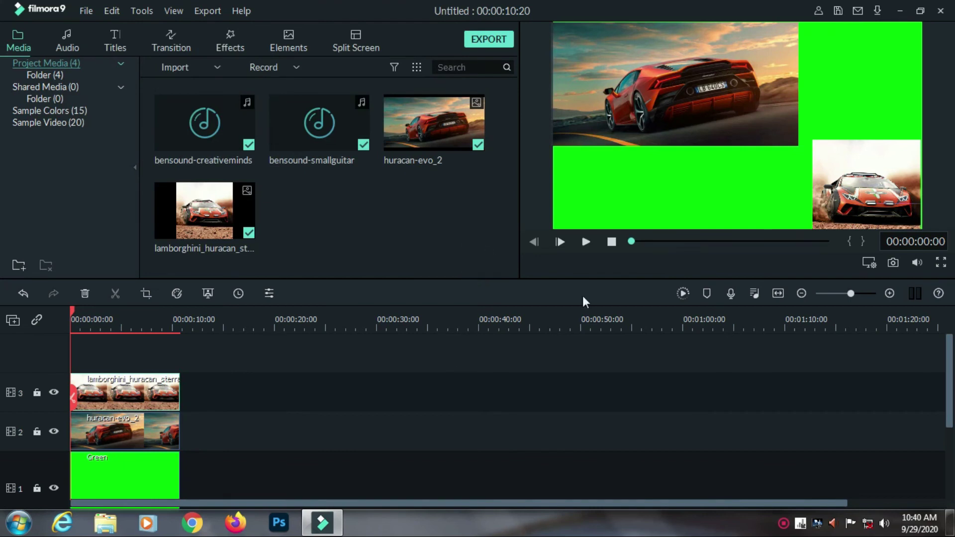
# Step: Play the timeline through from the beginning and replay it, checking the layered video tracks and the change between the two music clips
pyautogui.click(585, 242)
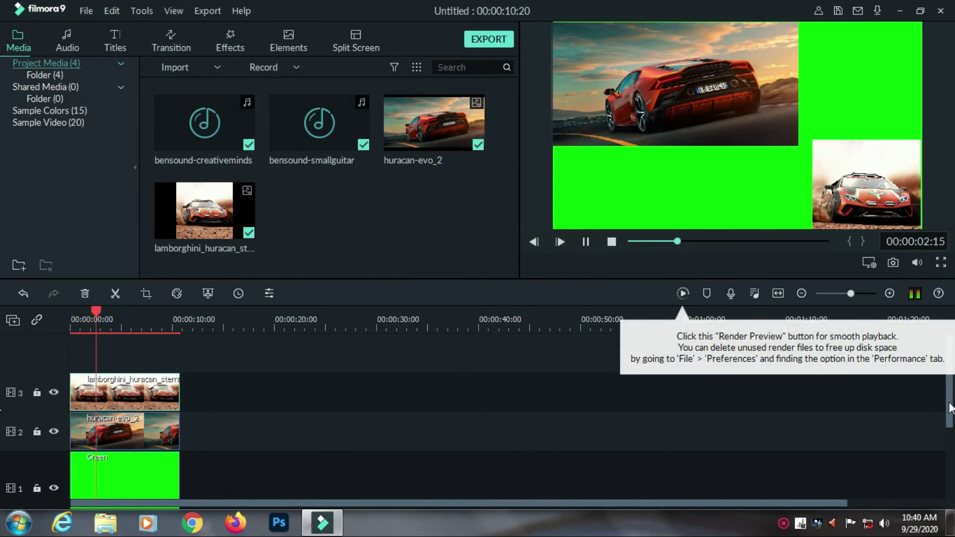
pyautogui.moveTo(951, 414); pyautogui.dragTo(951, 457)
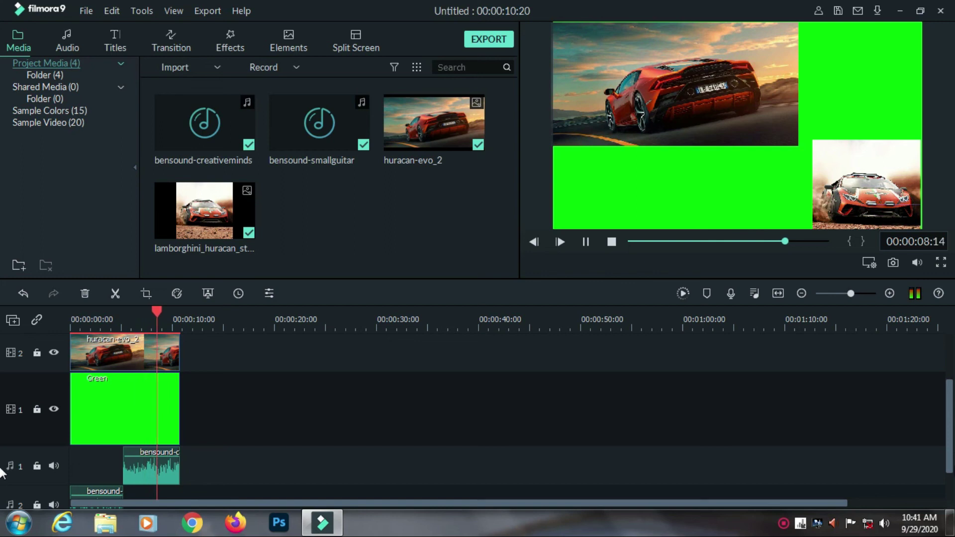
pyautogui.scroll(-1, 948, 442)
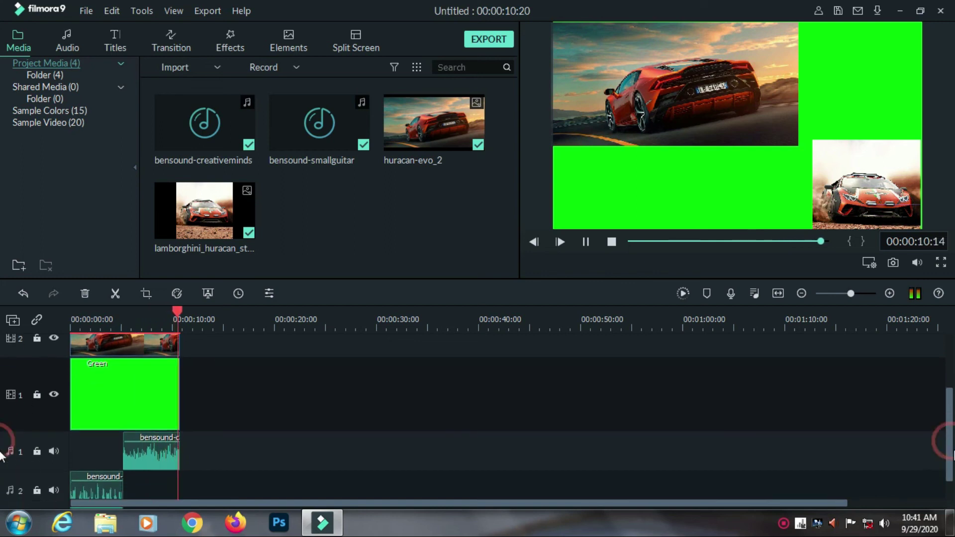
pyautogui.scroll(3, 951, 442)
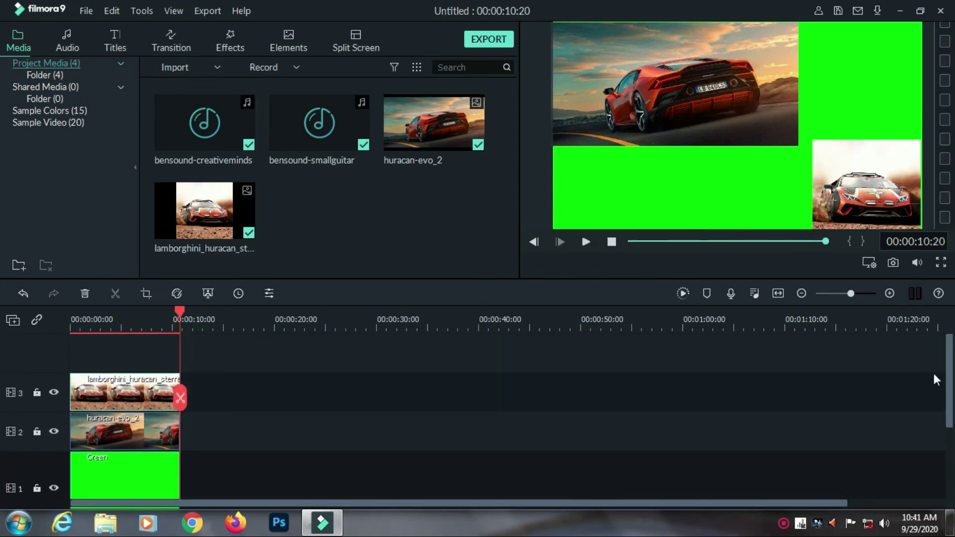
pyautogui.click(70, 327)
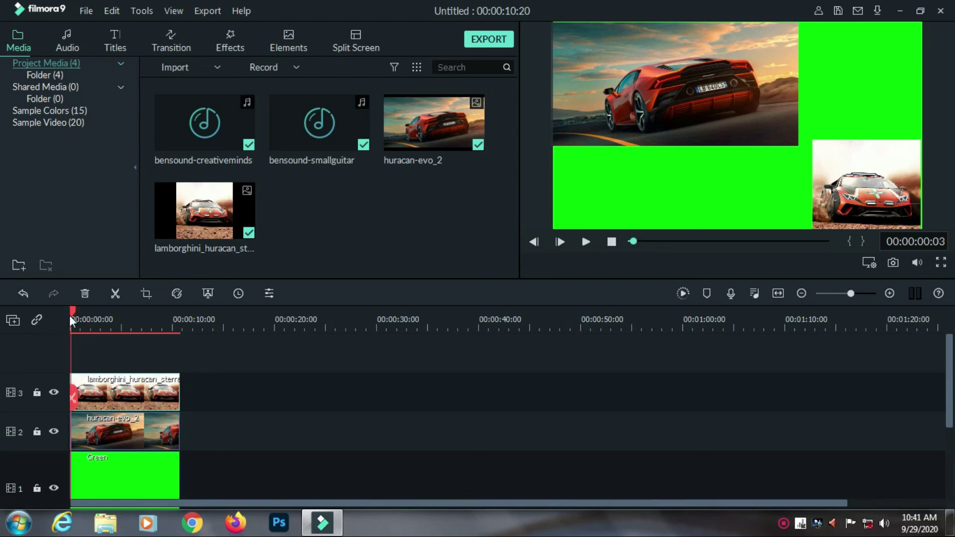
pyautogui.click(586, 243)
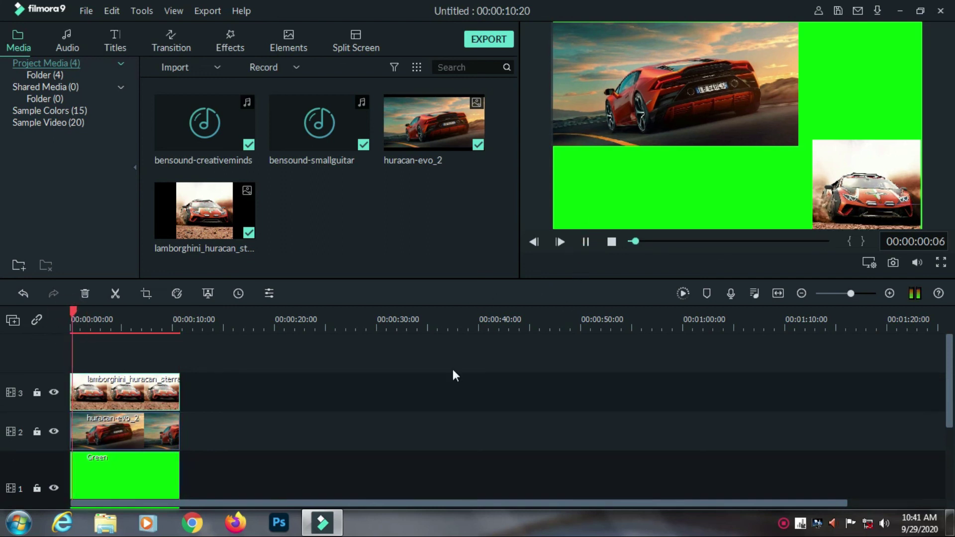
pyautogui.scroll(-5, 452, 369)
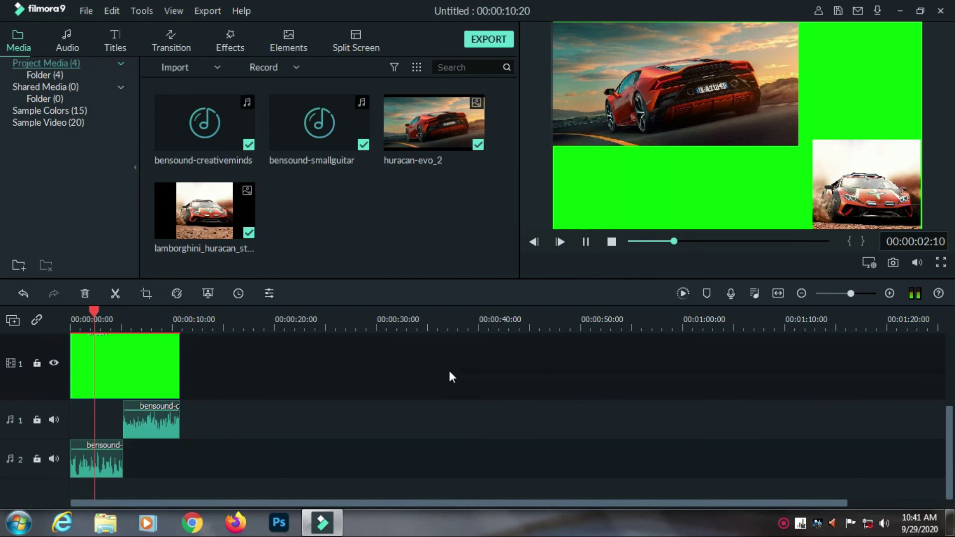
pyautogui.scroll(5, 449, 372)
pyautogui.scroll(-5, 449, 371)
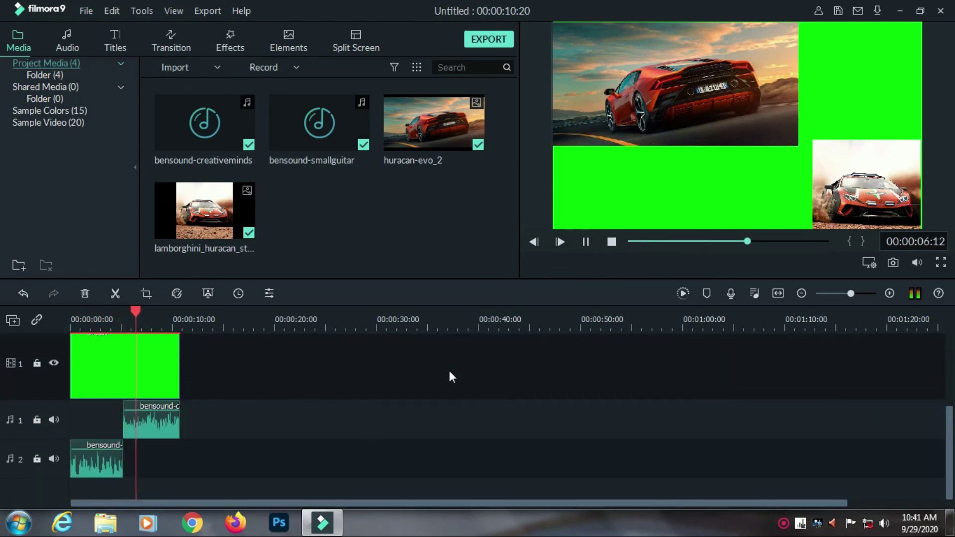
pyautogui.scroll(4, 449, 385)
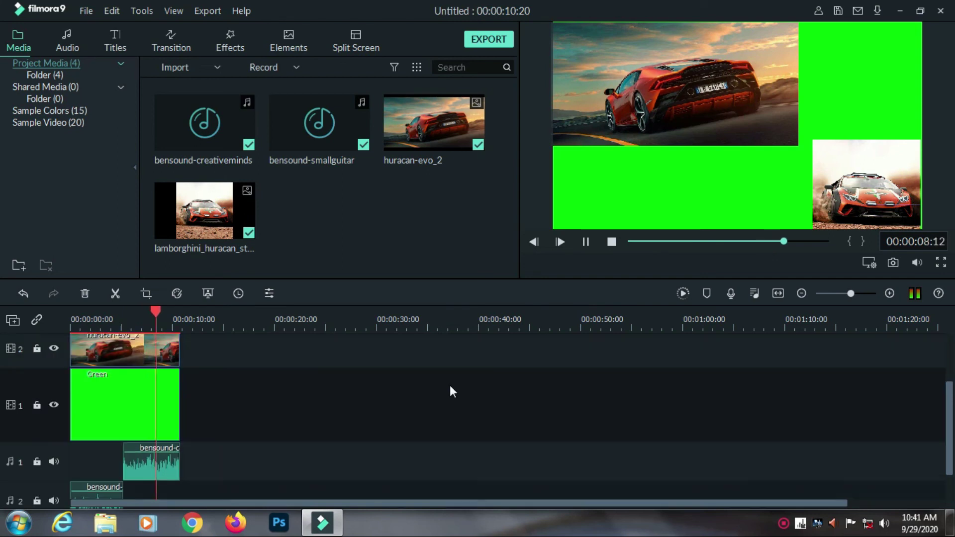